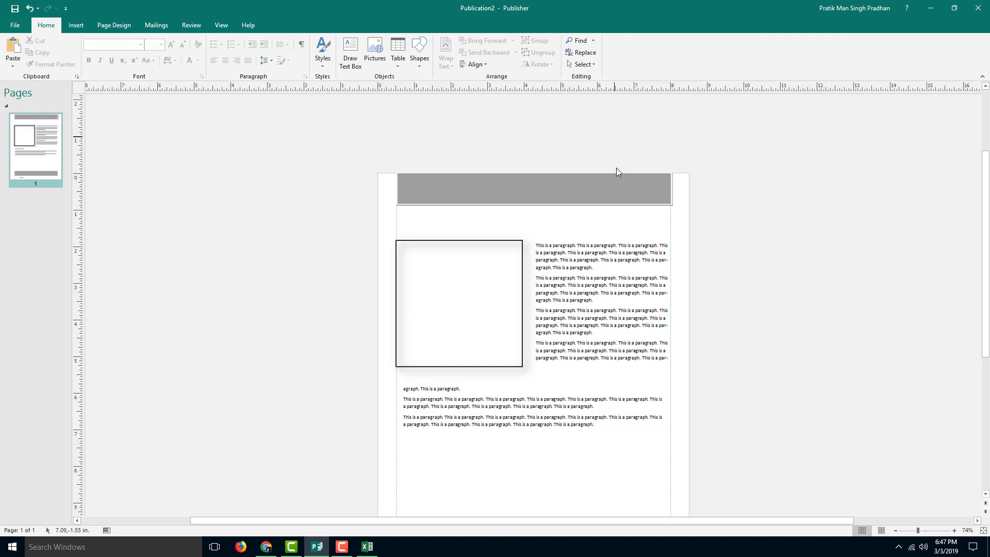
Run Design Checker from the File > Info page to check the publication.
scroll(640, 261, down, 2)
scroll(639, 261, up, 1)
scroll(640, 260, up, 1)
scroll(508, 258, down, 2)
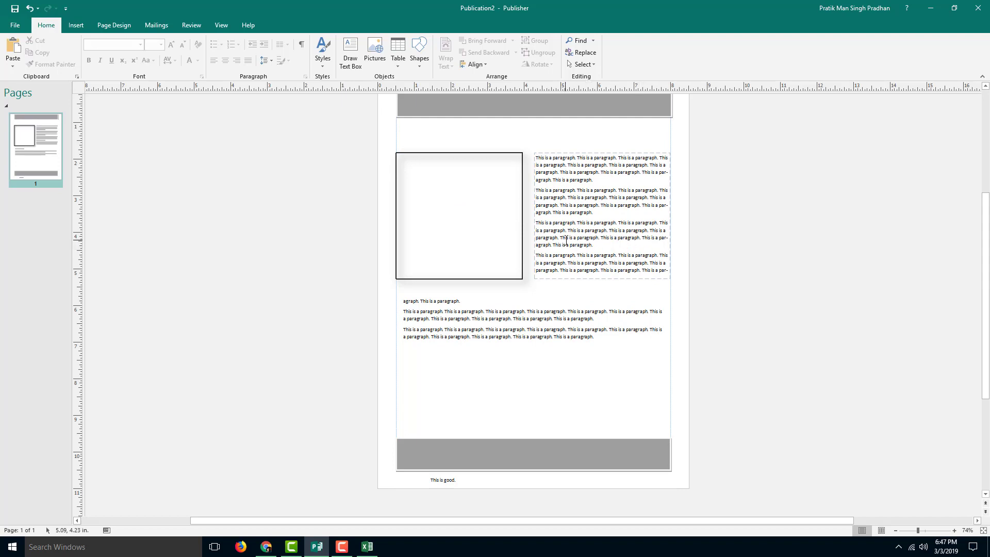
click(16, 26)
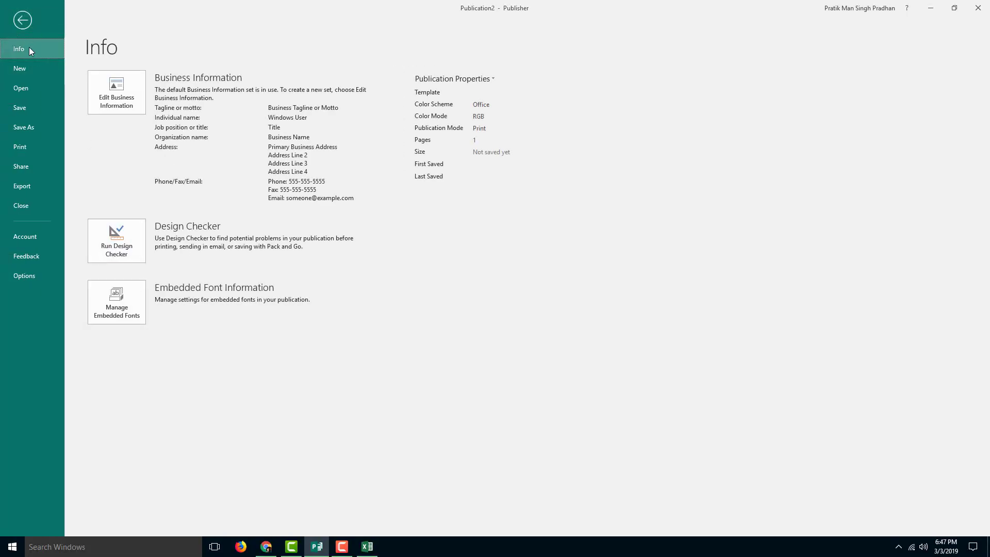
click(134, 252)
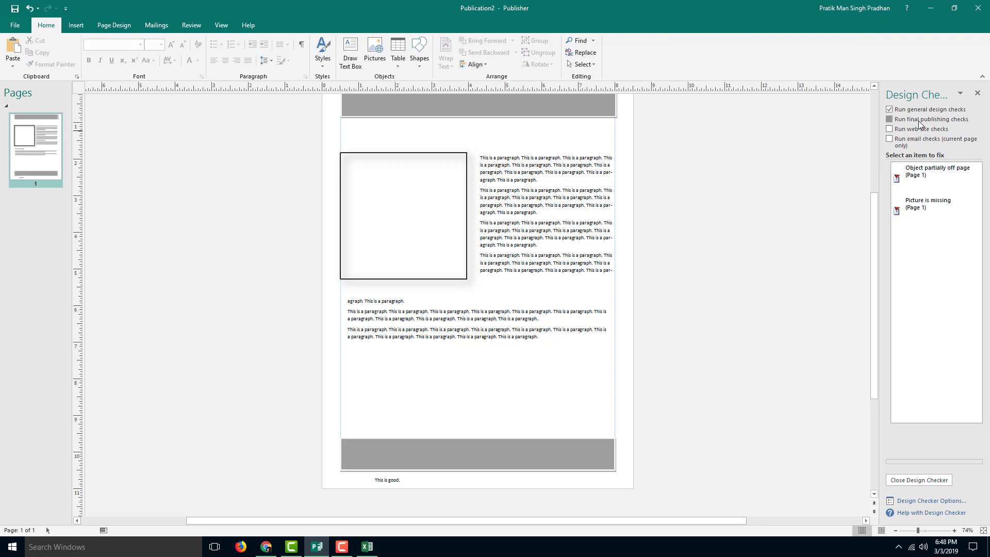
Toggle final publishing, web site and email checks on, then off, leaving general design checks only.
click(921, 121)
click(917, 130)
click(913, 140)
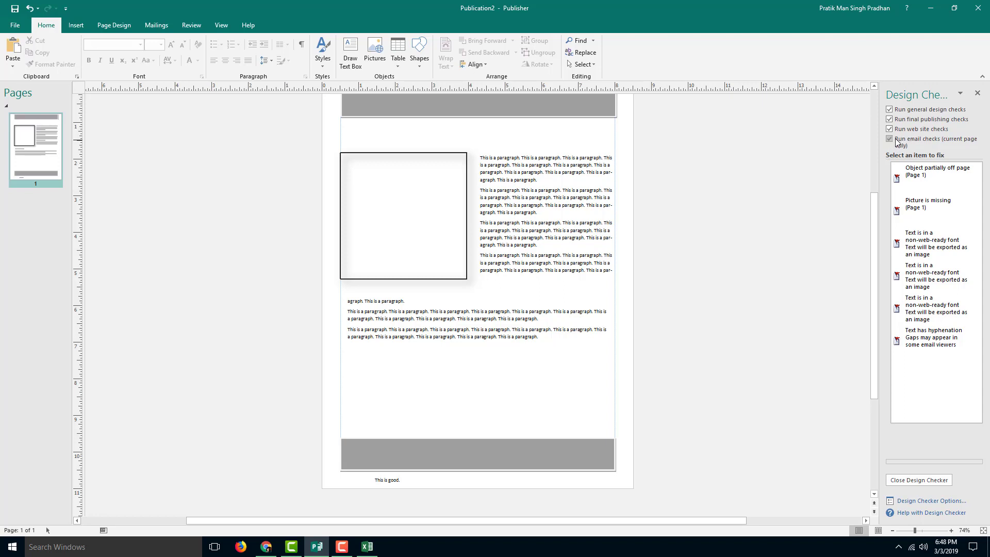
click(890, 139)
click(890, 129)
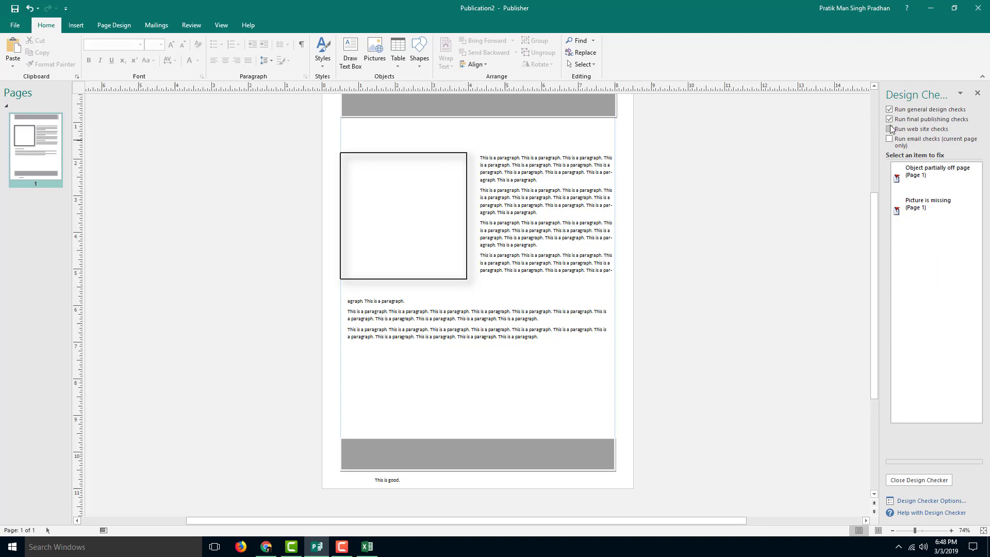
click(889, 119)
Select the off-page grey banner and drag it down onto the page at 0.50, 0.50 in.
click(950, 177)
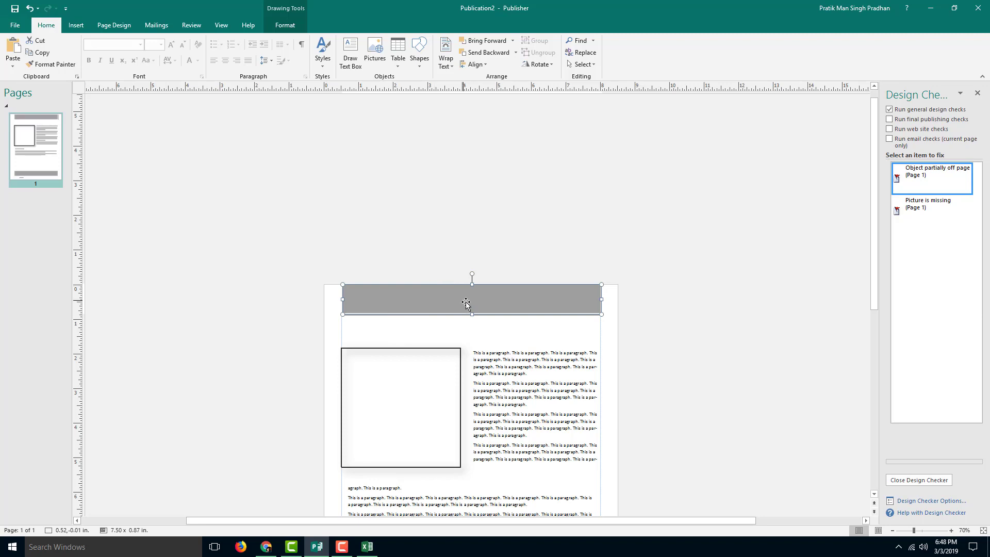
drag(483, 298, 483, 315)
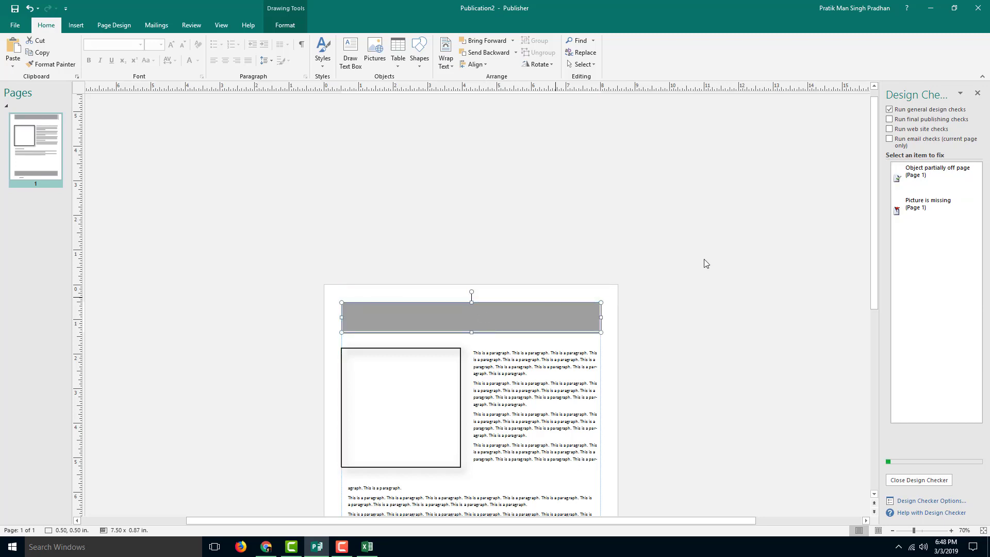
Set the 'Picture is missing' check to Never Run this Check Again.
click(913, 206)
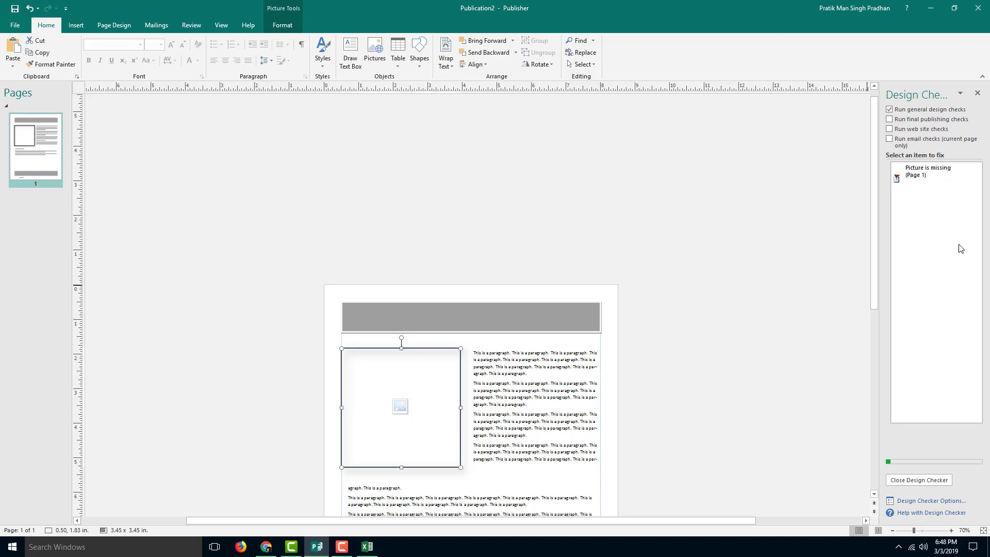
click(968, 186)
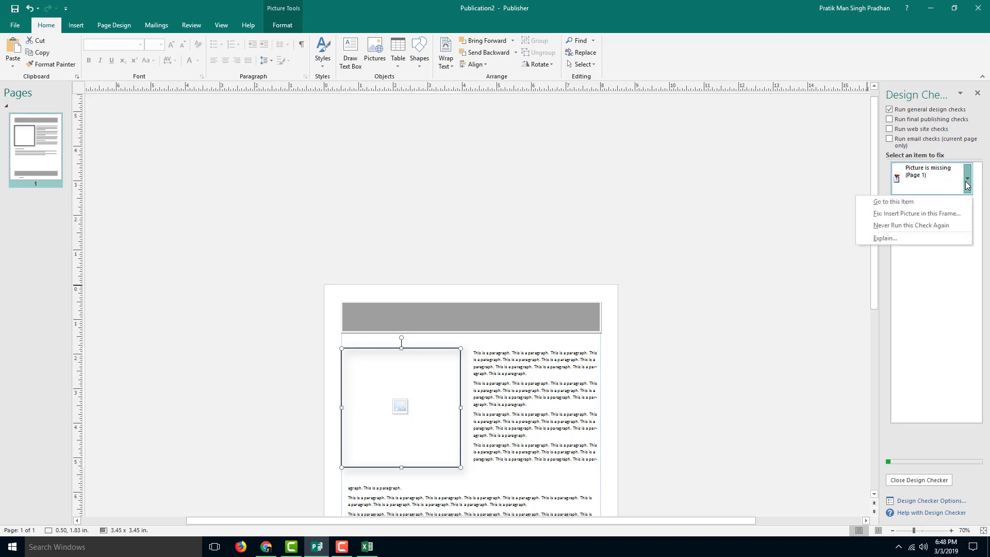
click(901, 229)
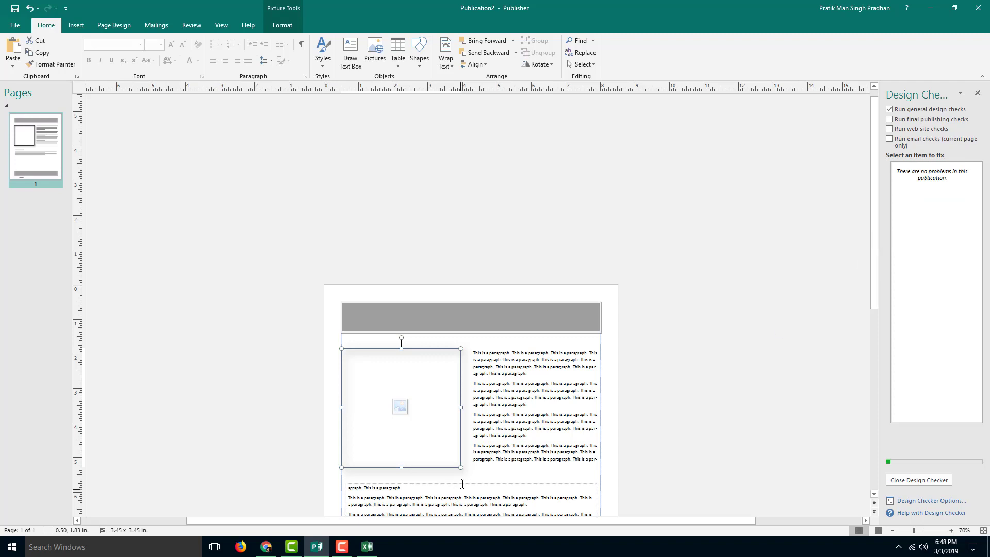
Deselect the frames, enable the email checks, and go to the first non-web-ready font issue.
click(540, 436)
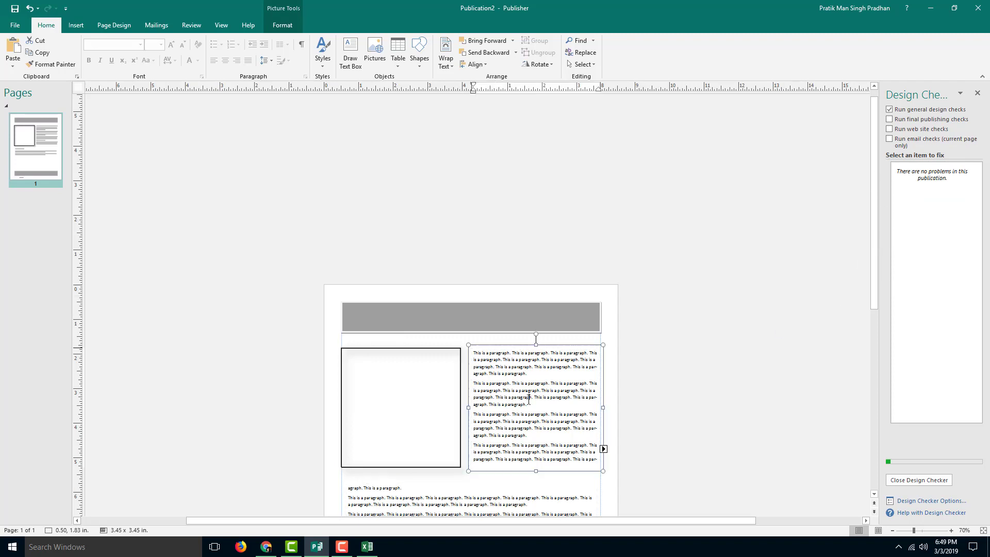
click(671, 384)
scroll(671, 385, down, 3)
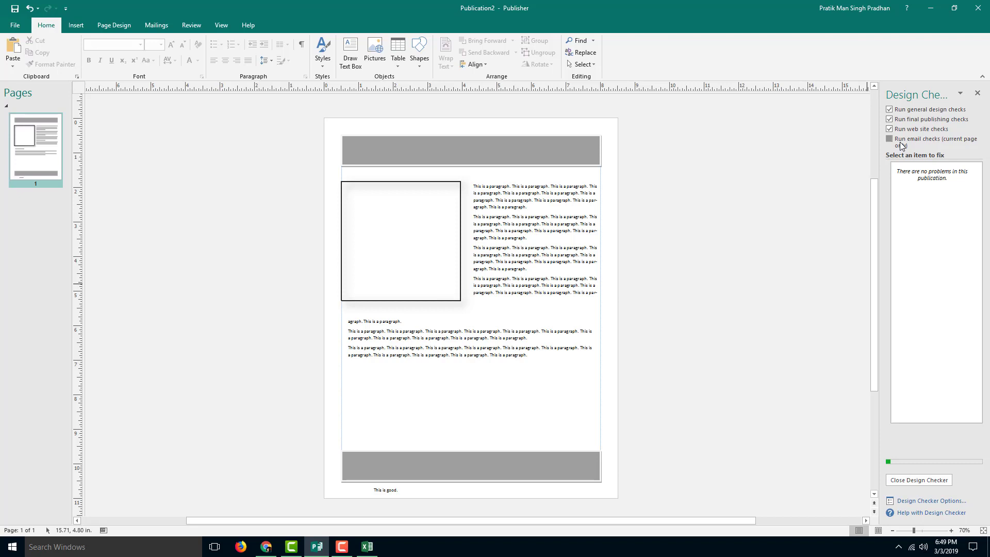
click(900, 146)
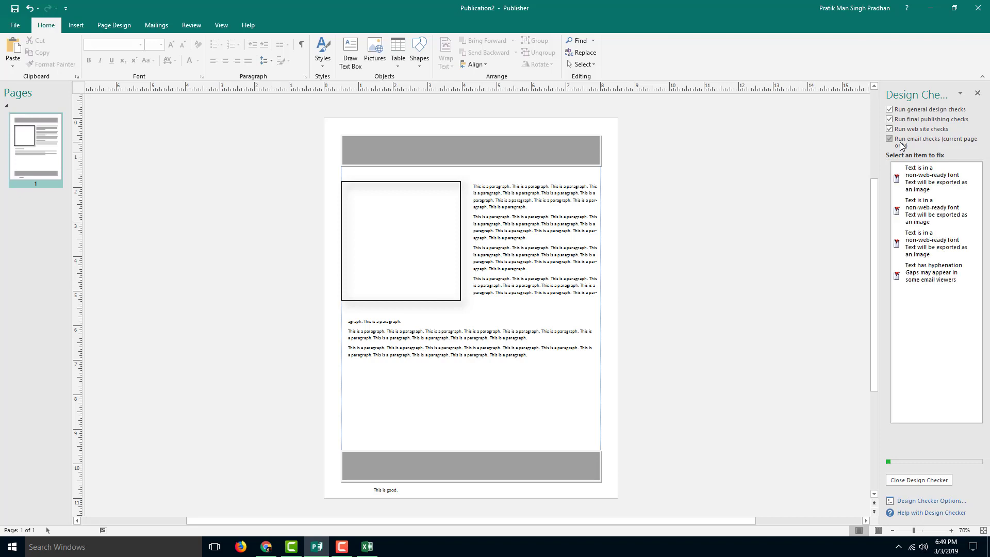
click(936, 186)
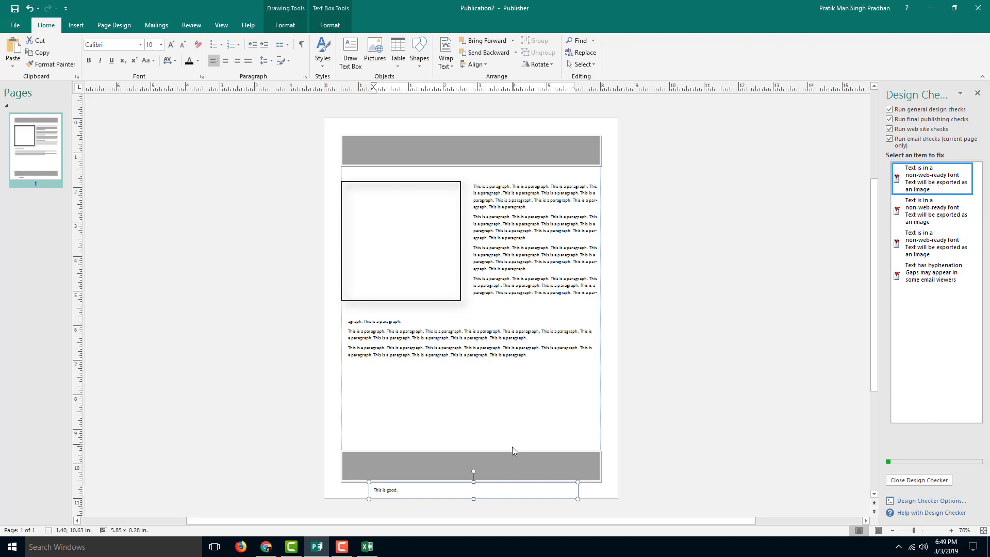
Set the 'This is good.' text and the continuation body text to Verdana.
drag(401, 490, 367, 488)
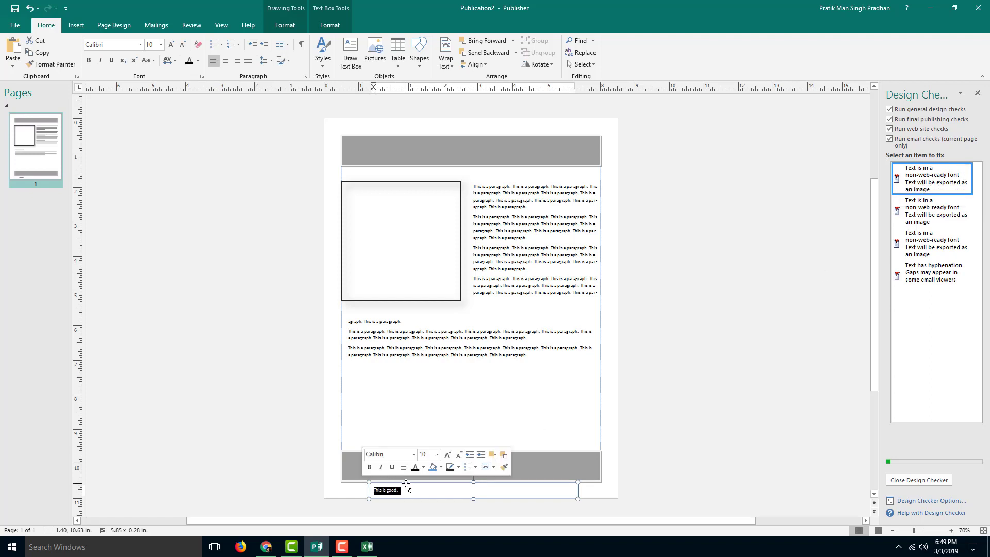
click(113, 45)
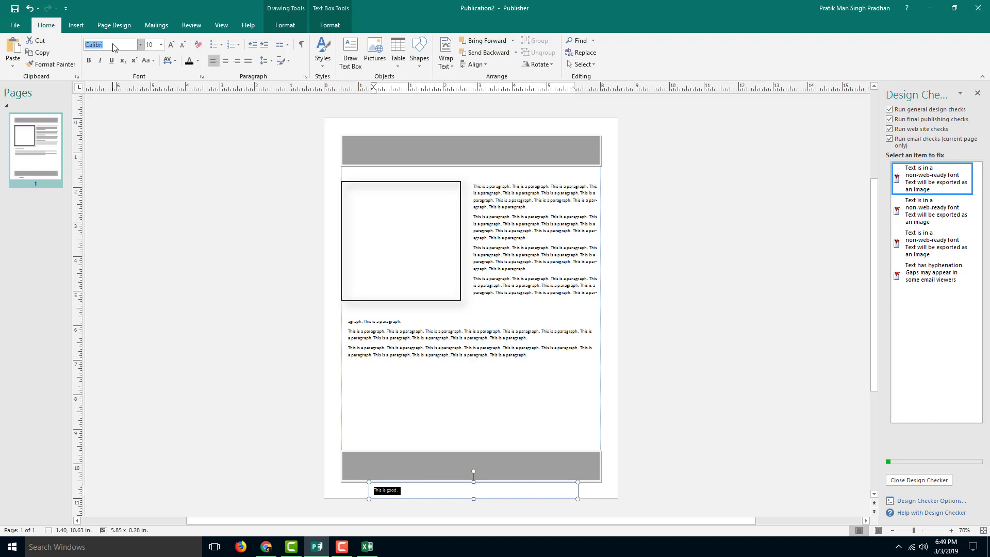
text(Verdf)
key(Return)
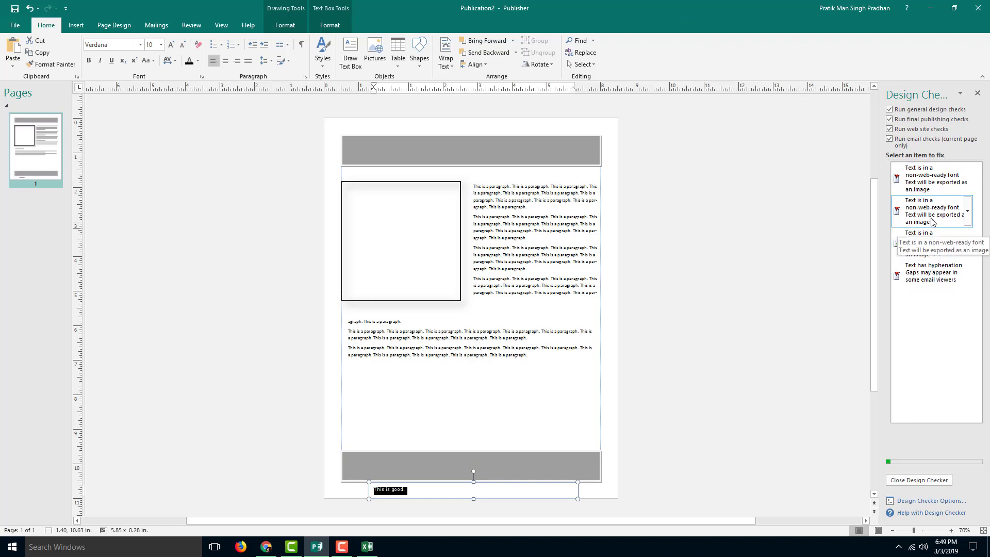
click(933, 243)
drag(527, 356, 165, 177)
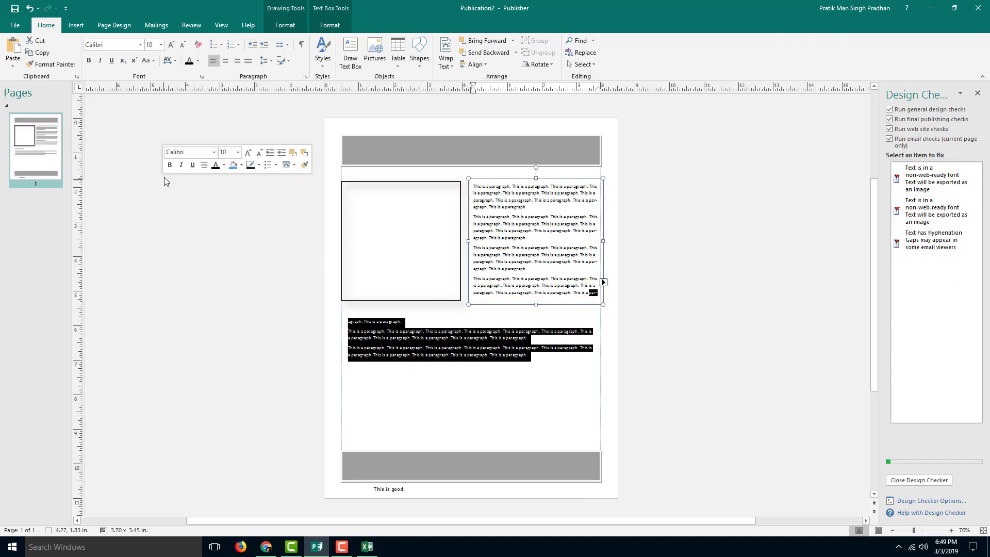
click(118, 48)
text(Verdana)
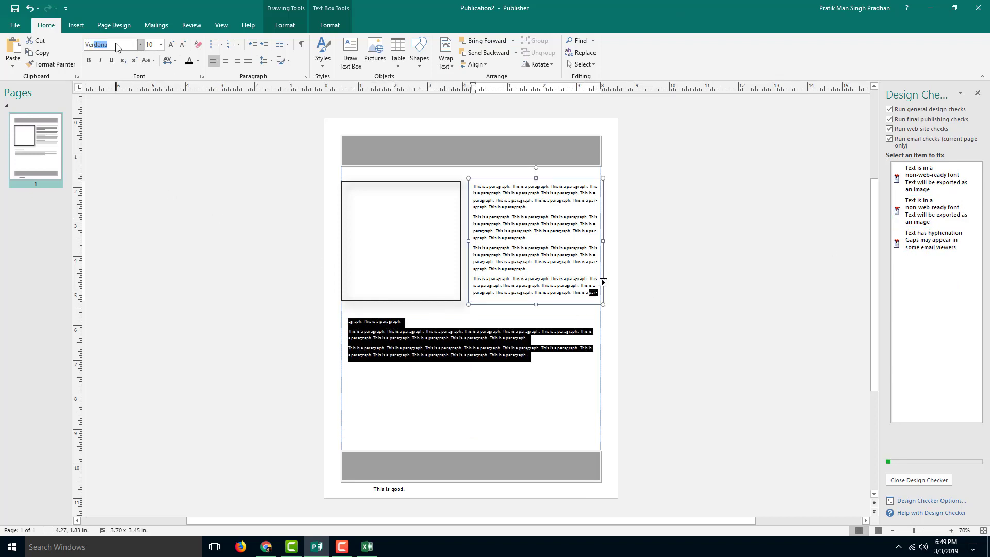
key(Return)
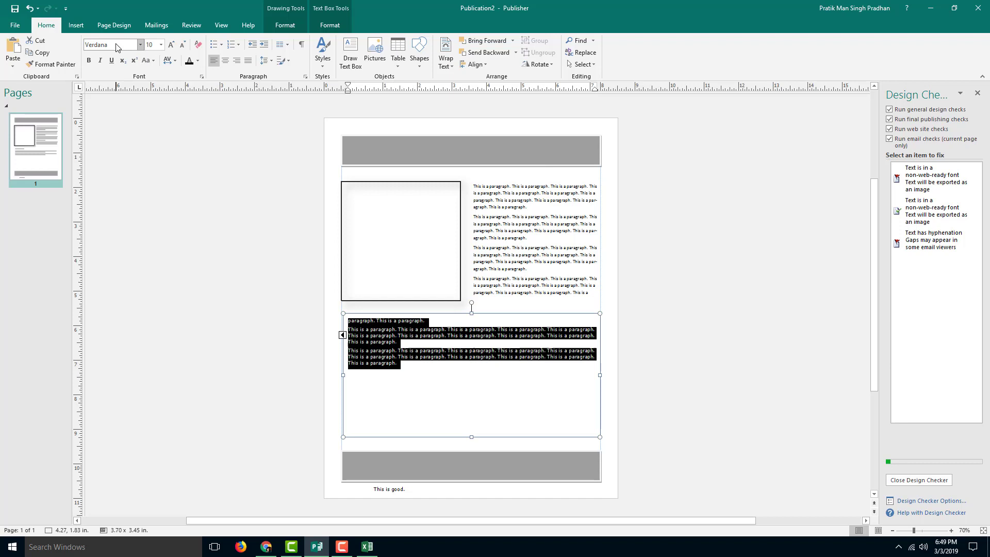
Select all text of the remaining flagged linked story and set it to Verdana.
click(950, 188)
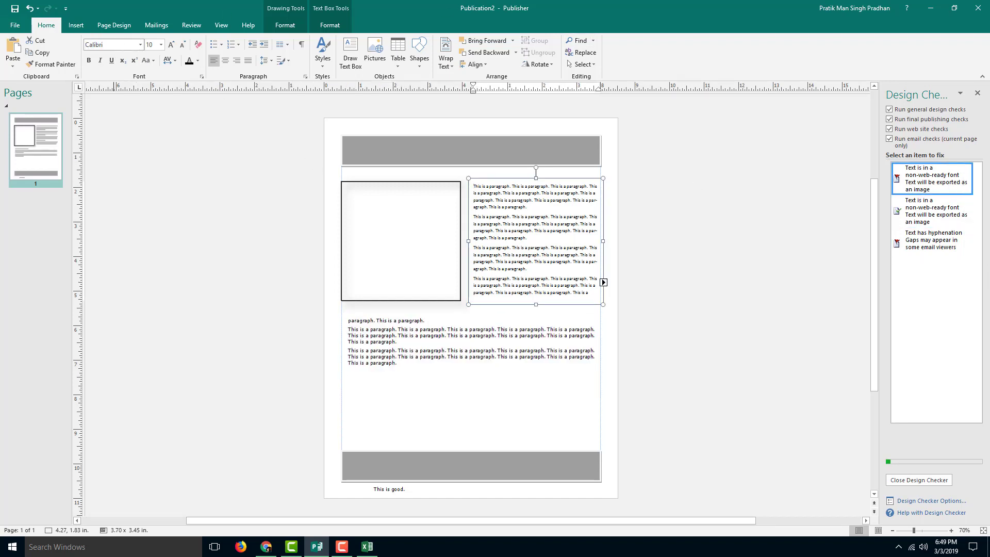
key(ctrl+a)
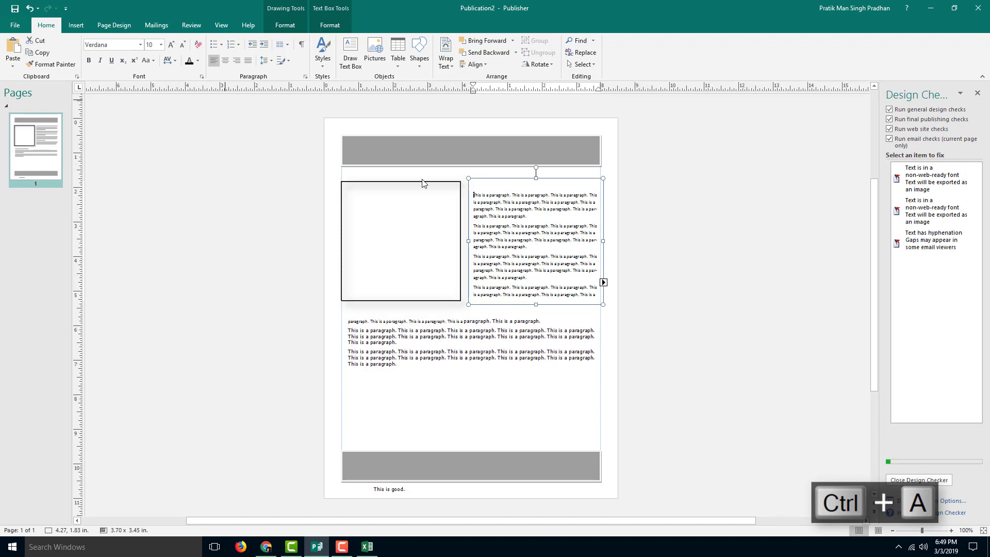
click(933, 184)
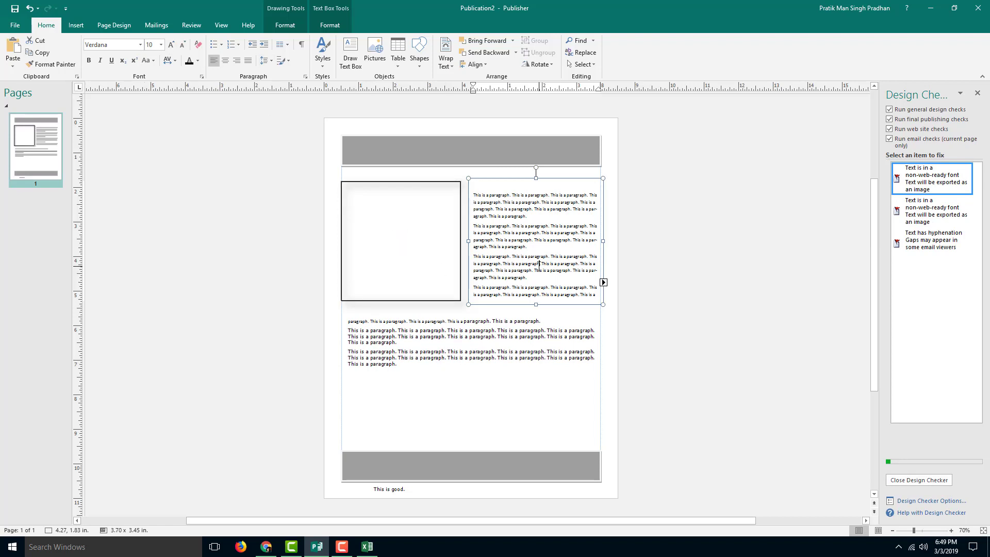
key(ctrl+a)
click(136, 45)
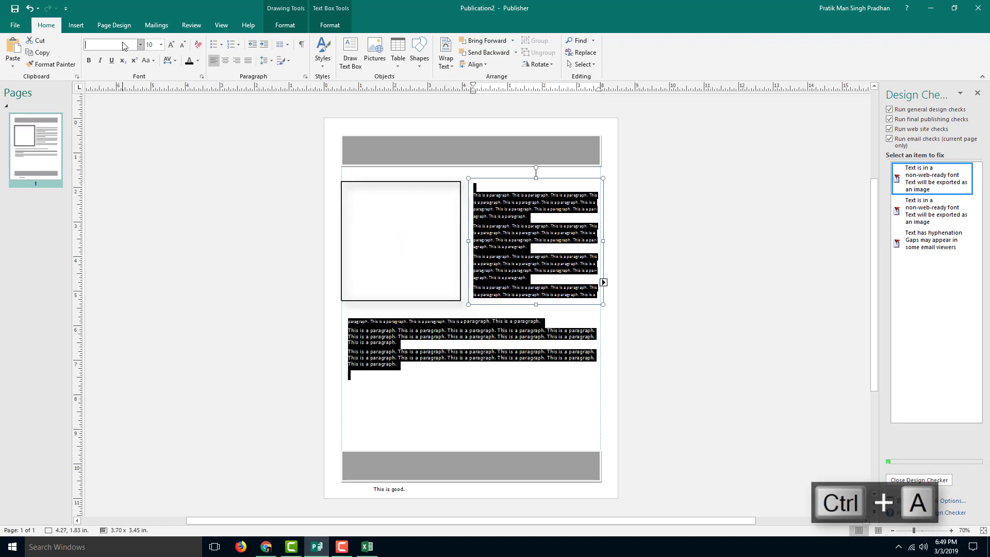
text(Verdana)
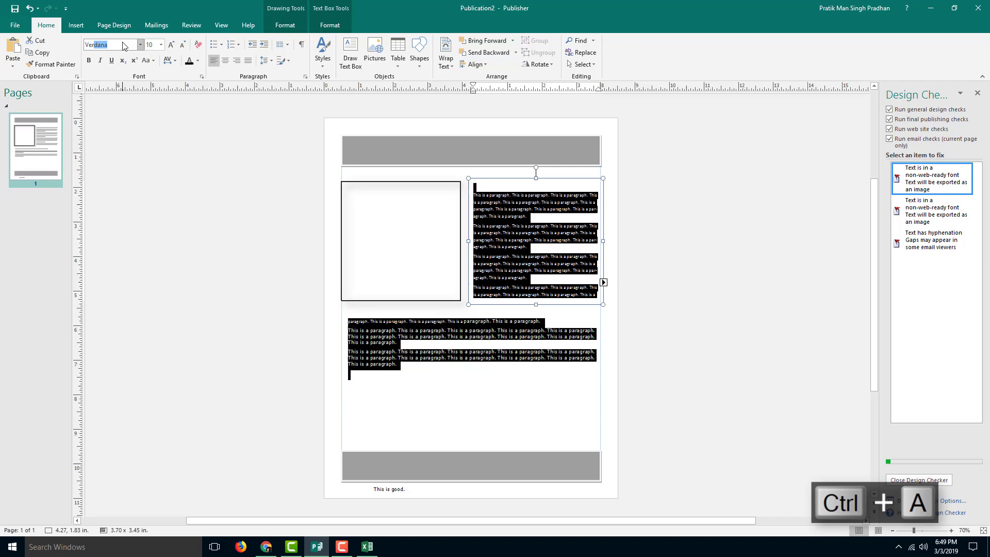
key(Return)
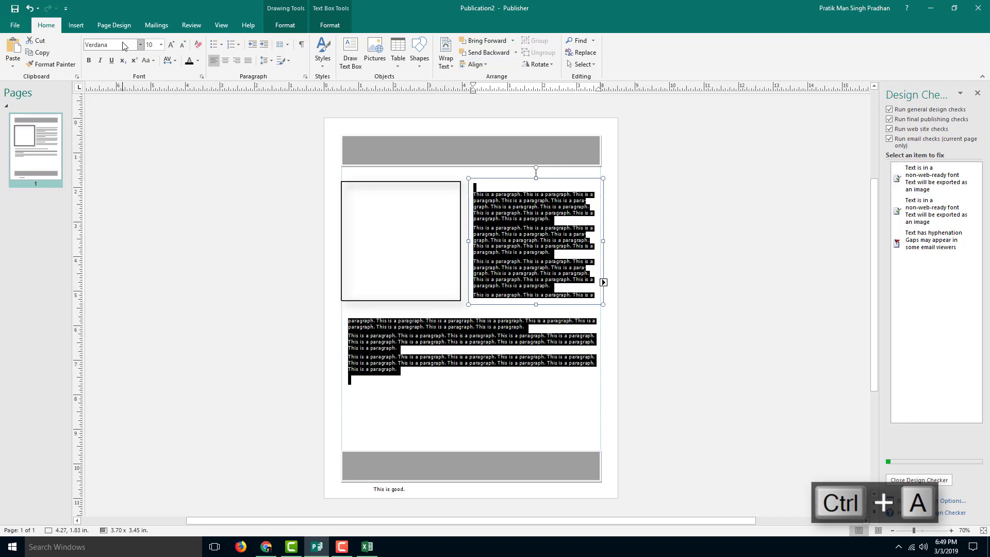
click(921, 239)
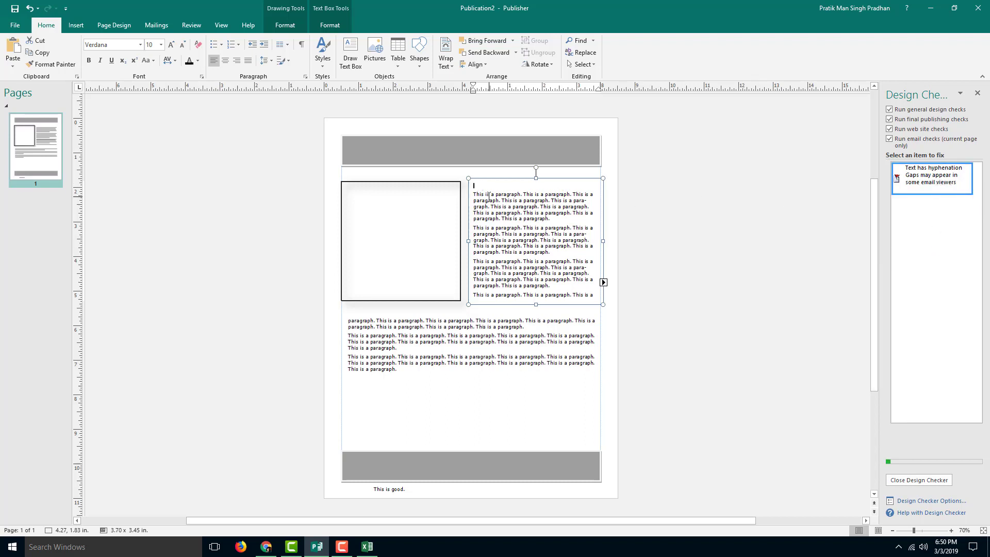
Delete the empty first line and turn off Automatically hyphenate this story for the whole story.
key(Delete)
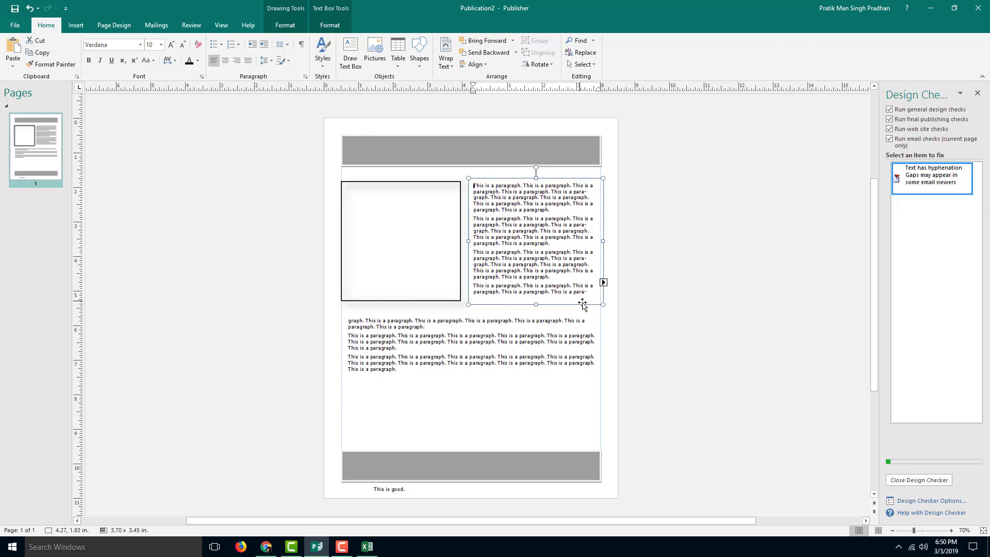
drag(587, 290, 579, 292)
key(ctrl+a)
click(332, 25)
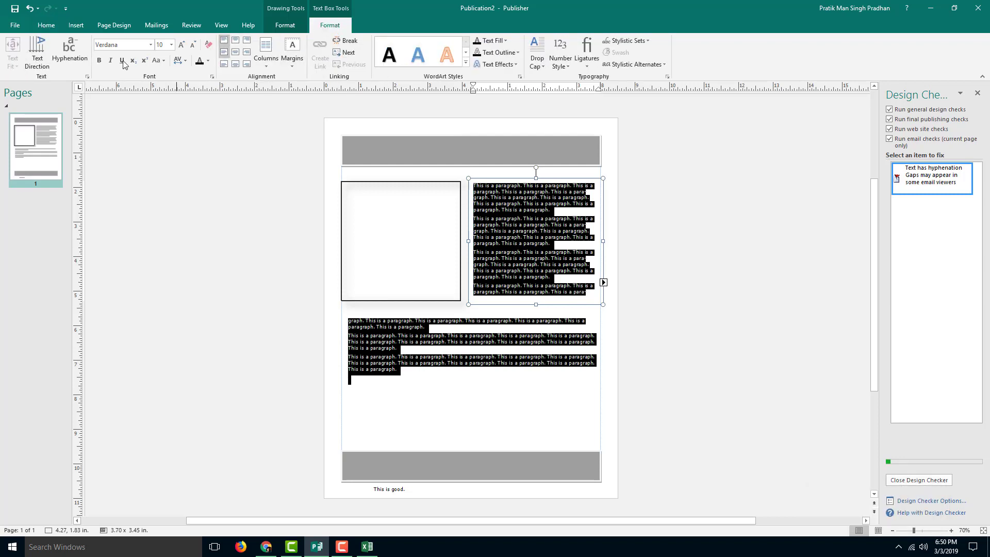
click(66, 56)
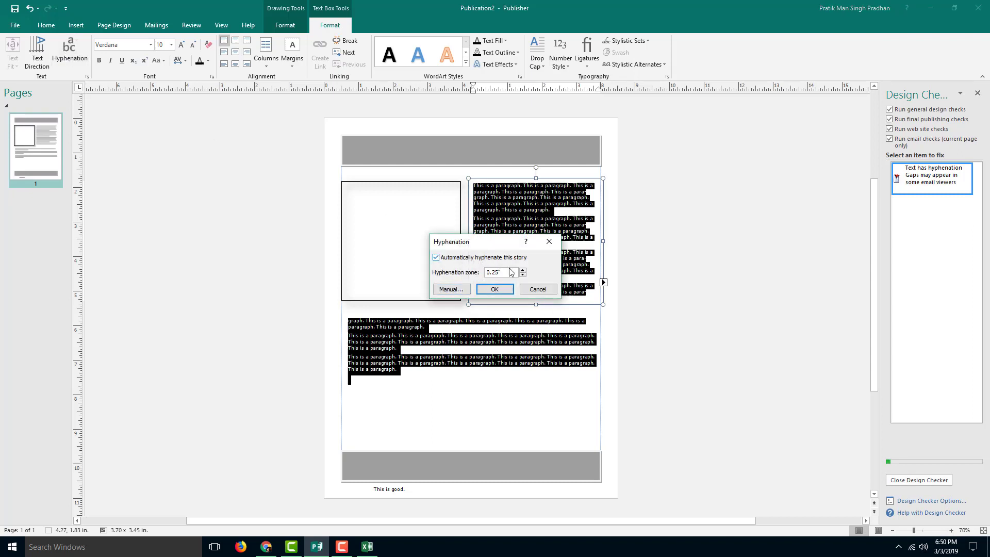
click(478, 258)
click(502, 290)
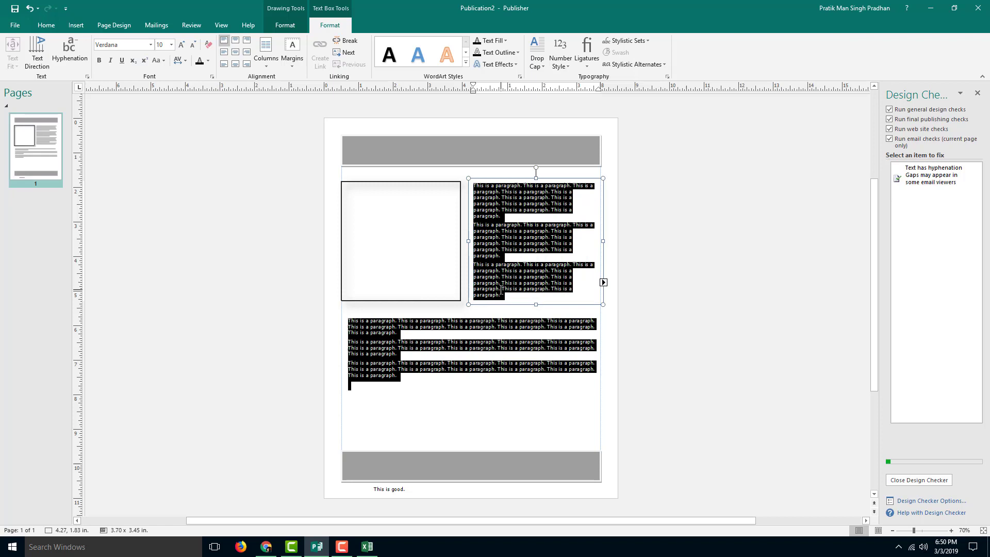
click(531, 267)
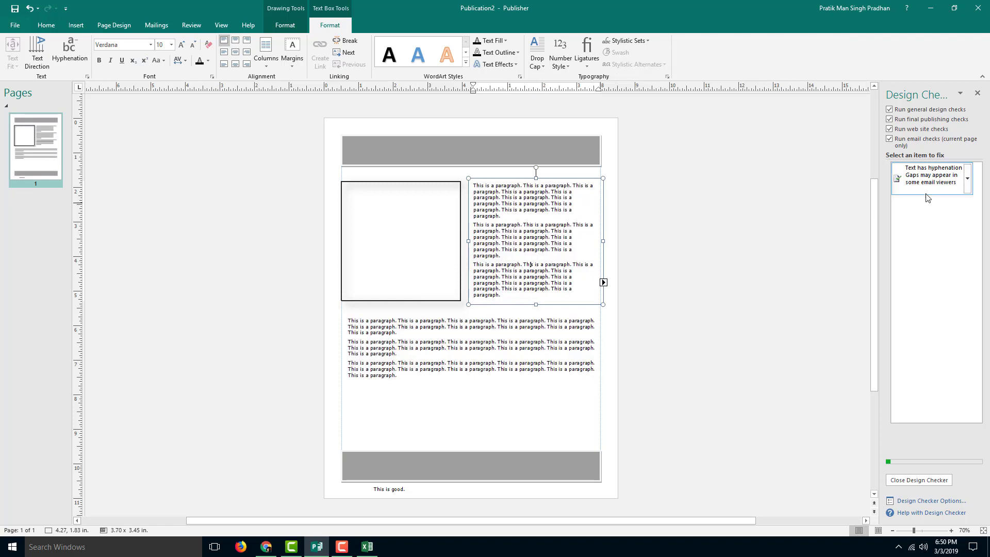
click(716, 236)
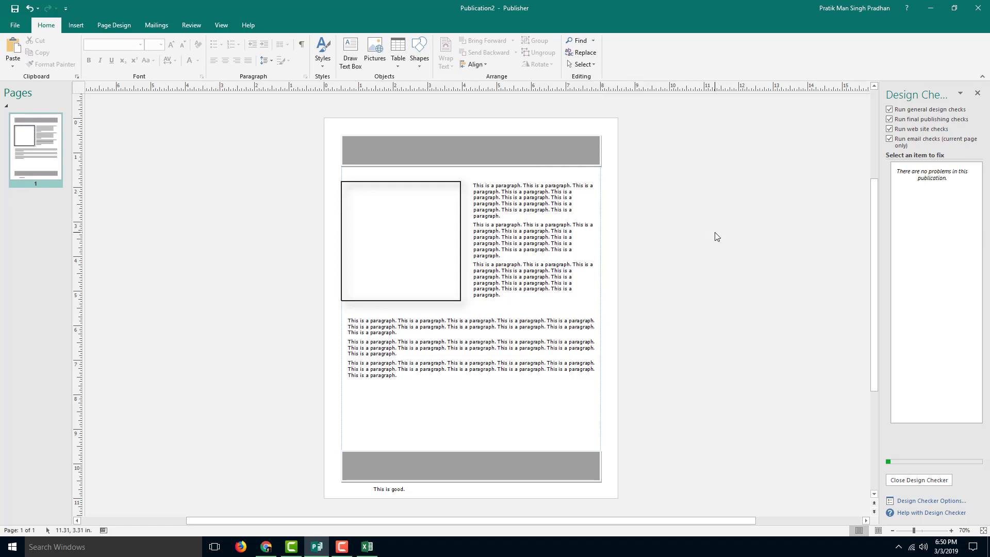